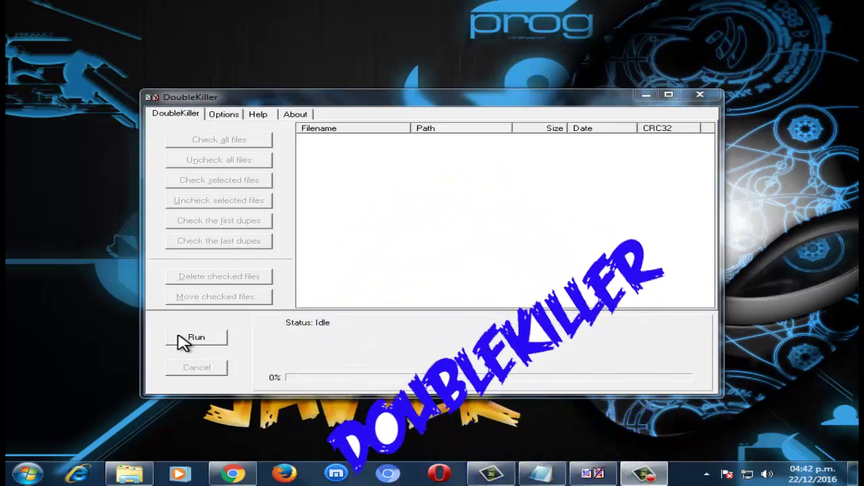
- Switch to Windows Explorer and compare Penguins (2).jpg and Penguins.jpg in the Duplicados pictures folder, then return to DoubleKiller
mouse_move(138, 476)
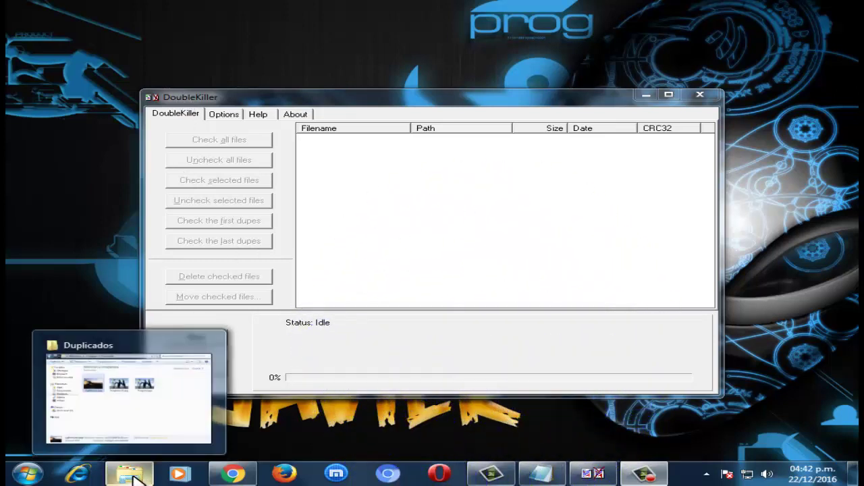
click(225, 115)
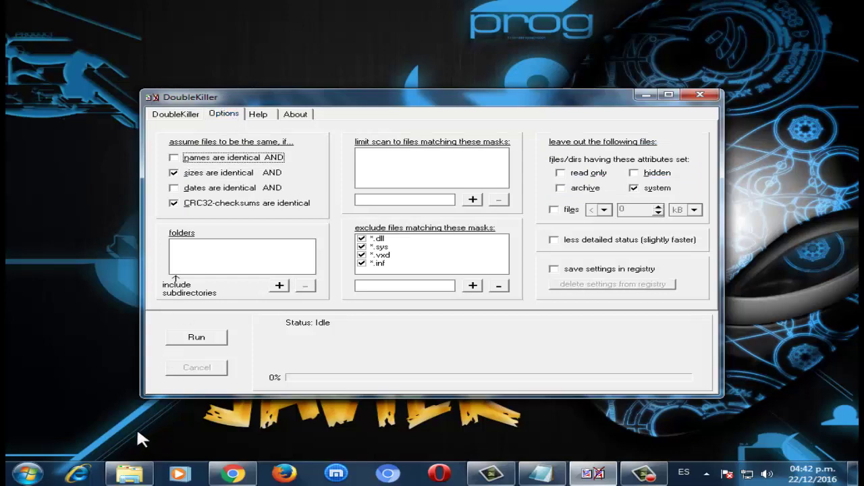
click(139, 478)
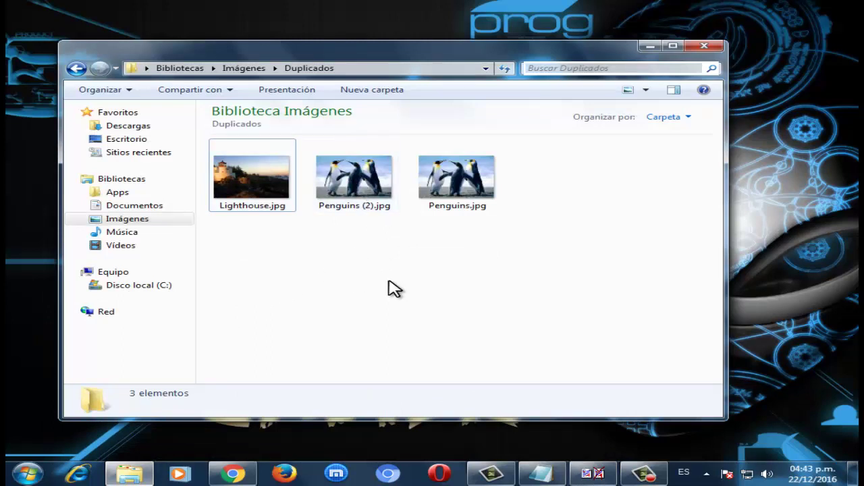
drag(566, 215, 338, 202)
click(372, 243)
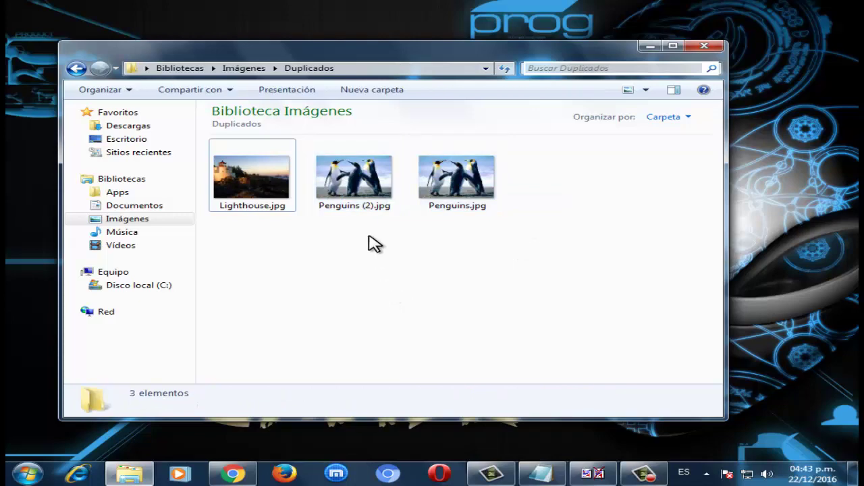
click(358, 188)
click(449, 186)
click(374, 193)
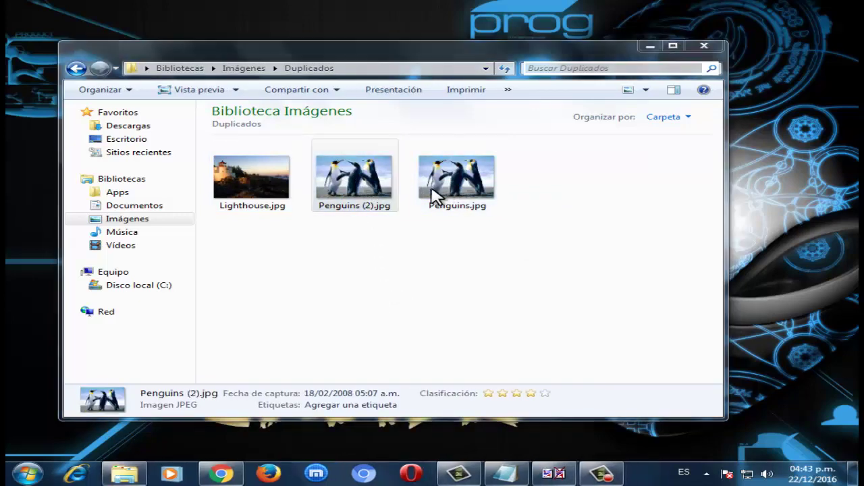
click(621, 96)
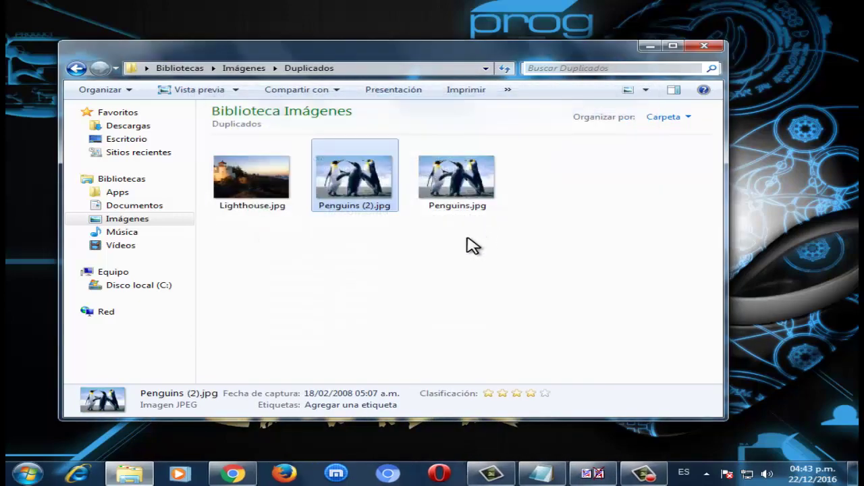
click(427, 249)
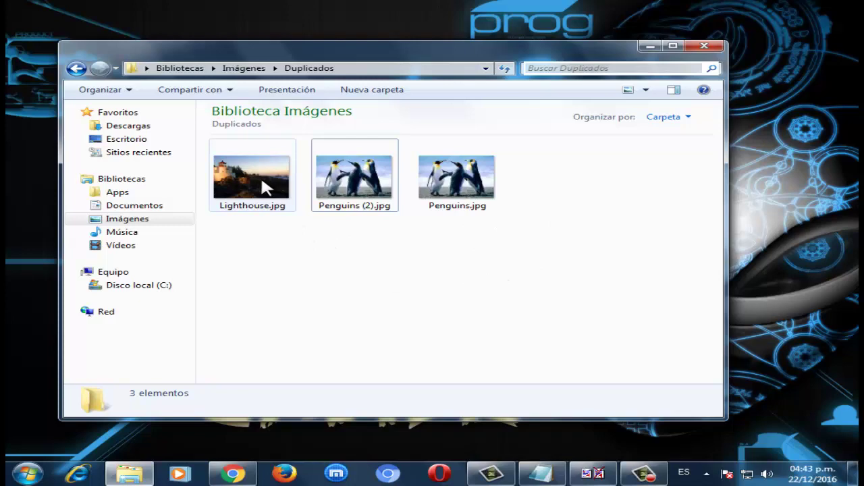
click(650, 46)
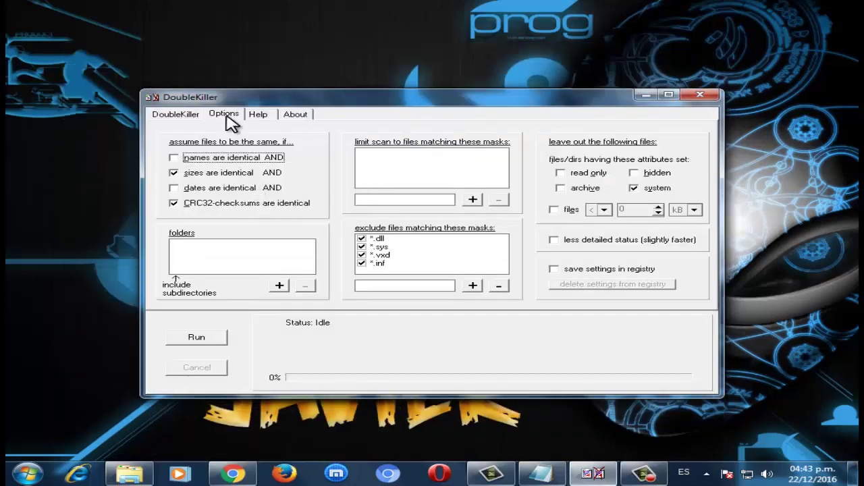
- Review the duplicate-matching, mask and exclusion options for the scan, and dismiss the Windows color scheme prompt
click(181, 115)
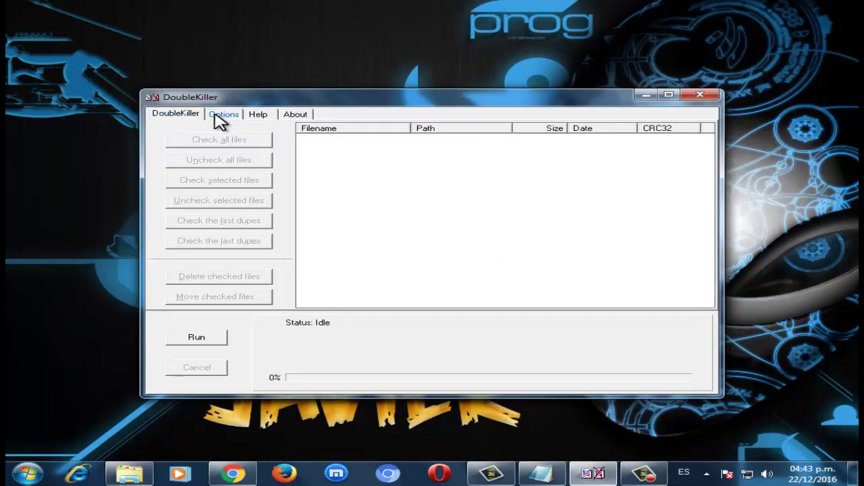
click(221, 116)
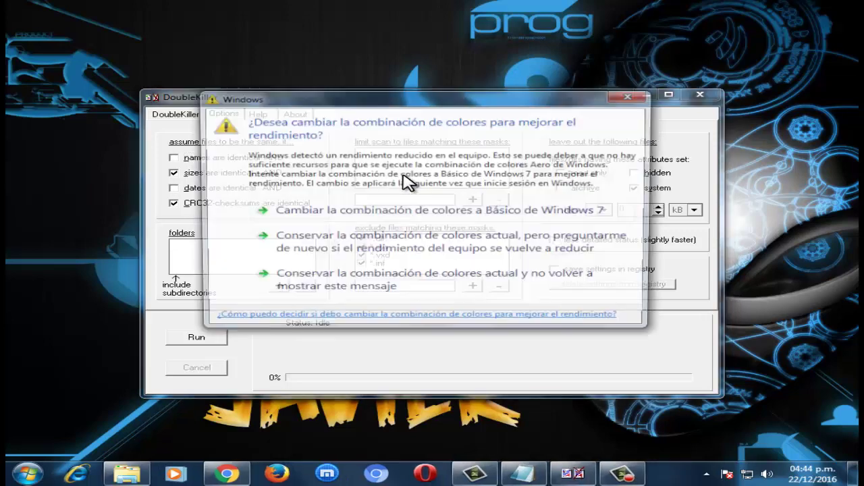
click(628, 97)
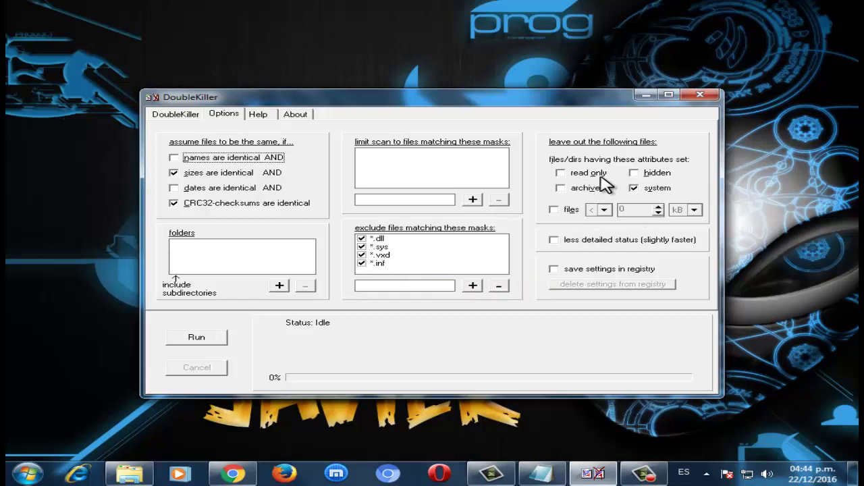
- Try leaving out files smaller than 200 kB, turn that filter off, and keep the current Windows color scheme without further prompts
click(554, 210)
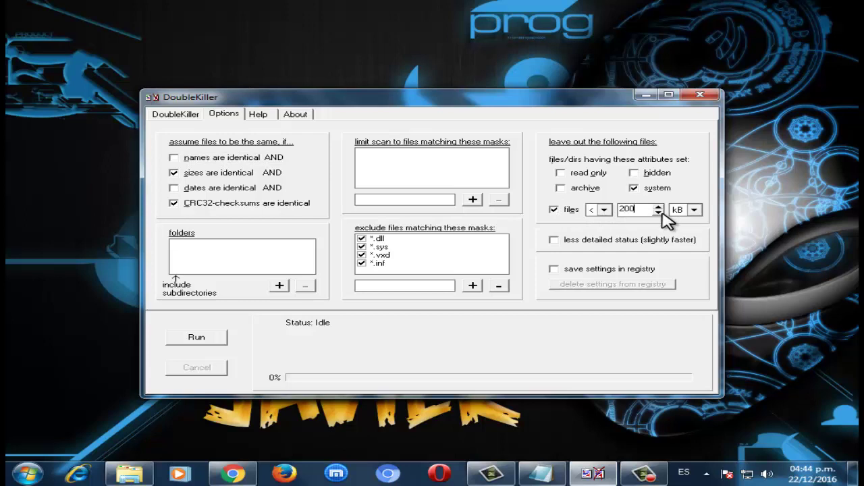
click(553, 211)
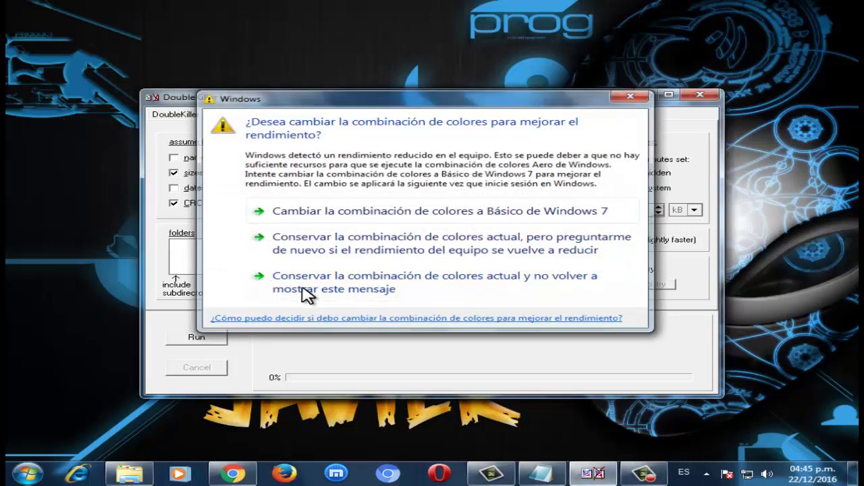
click(301, 289)
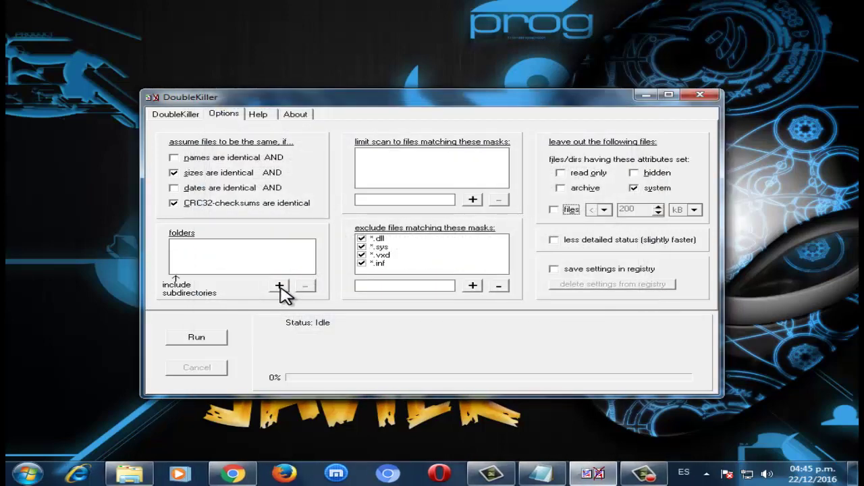
- Add the Duplicados folder under Mis imágenes to the list of folders to scan
click(281, 287)
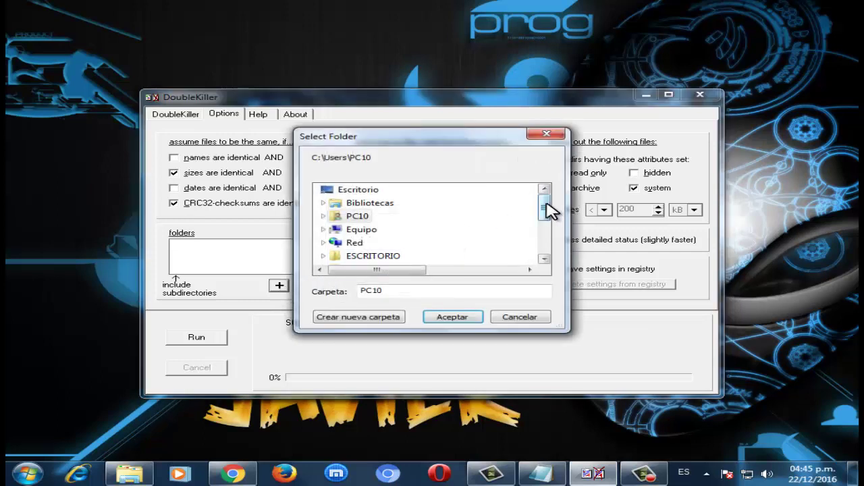
mouse_move(550, 208)
mouse_down()
mouse_move(545, 244)
mouse_move(548, 214)
mouse_move(536, 251)
mouse_move(544, 206)
mouse_up()
click(324, 203)
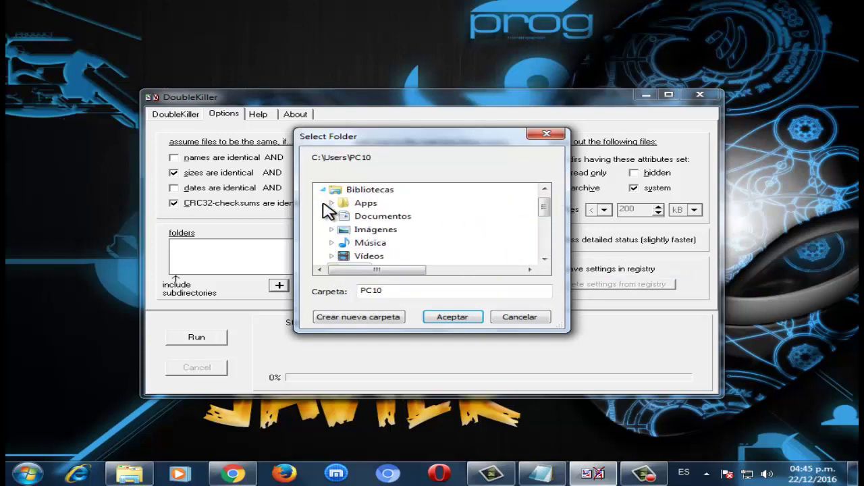
click(377, 230)
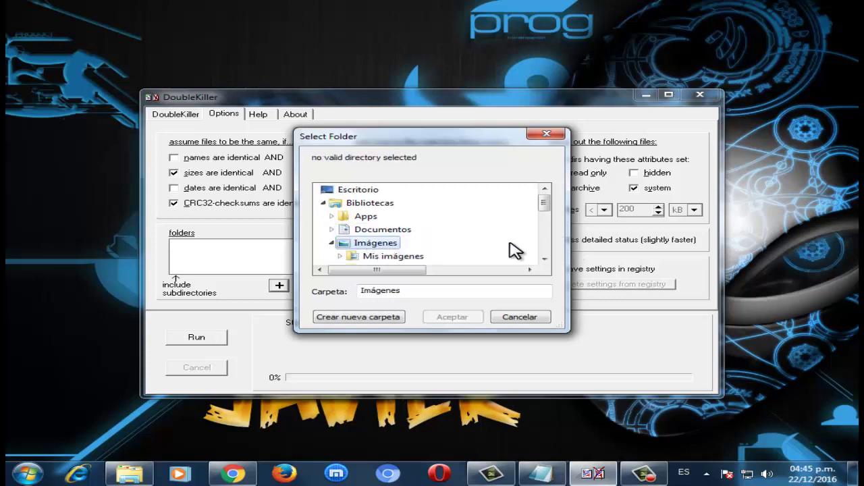
drag(544, 201, 417, 239)
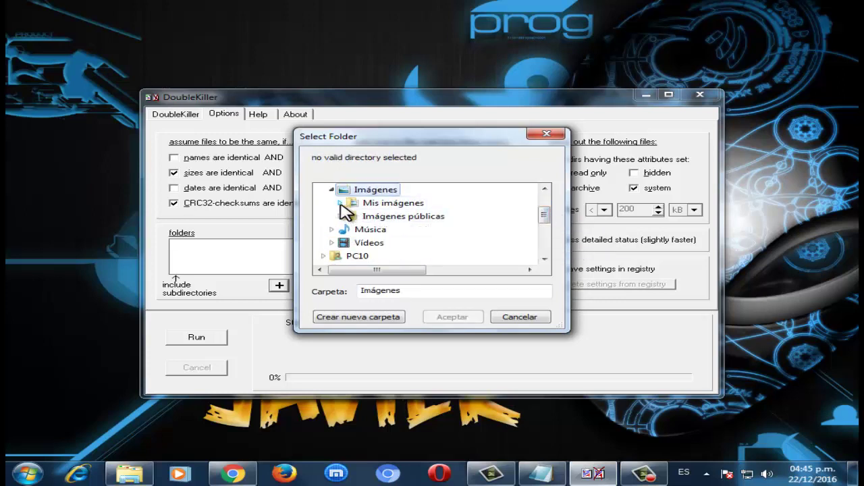
click(340, 203)
click(381, 217)
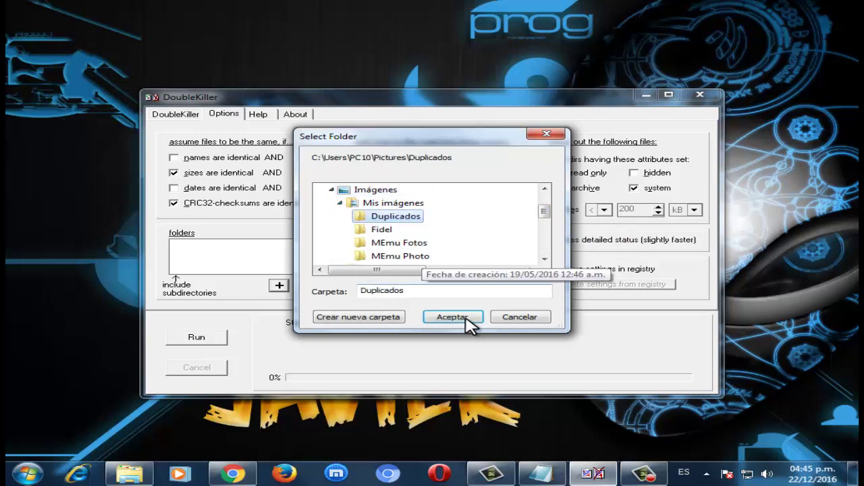
click(462, 320)
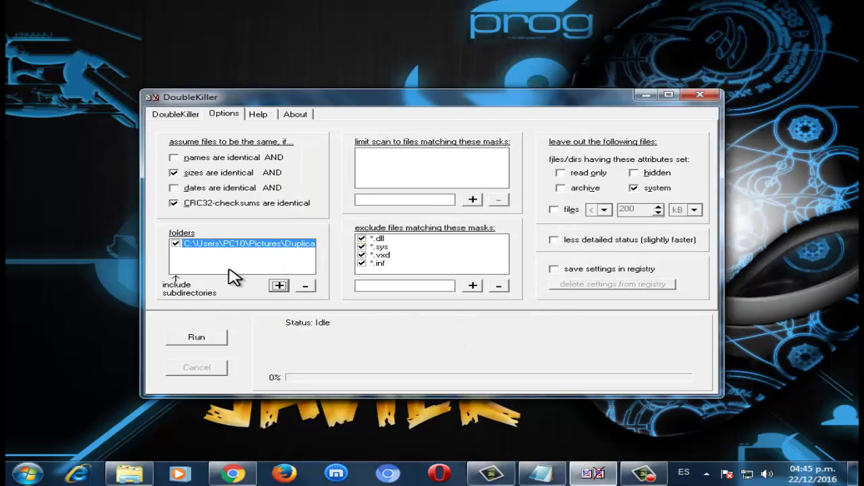
- Run the duplicate scan on the Duplicados folder and compare the listed files with the folder's contents in Windows Explorer
click(130, 474)
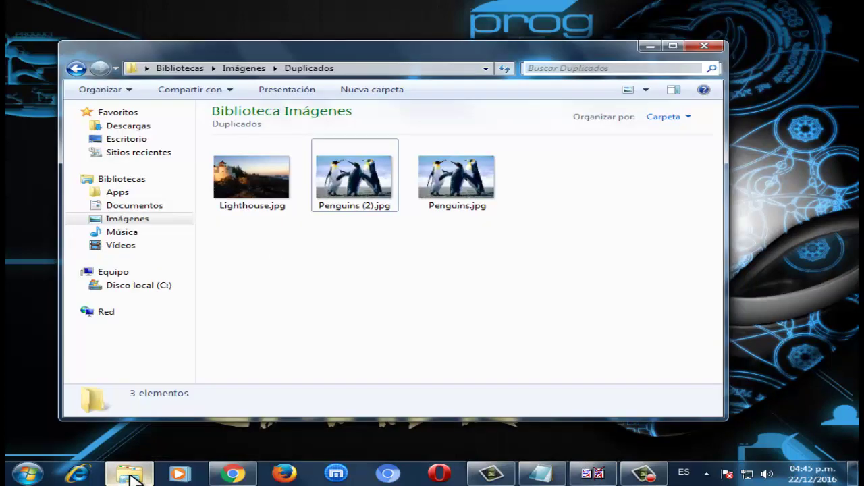
click(130, 474)
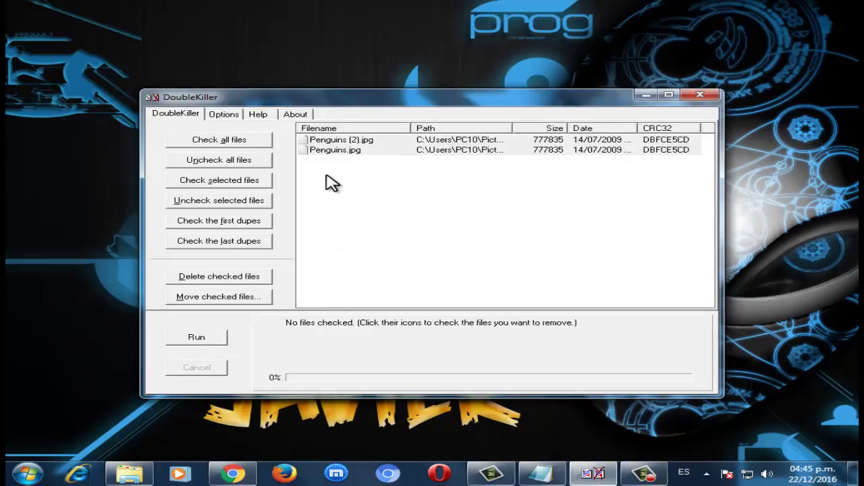
click(145, 468)
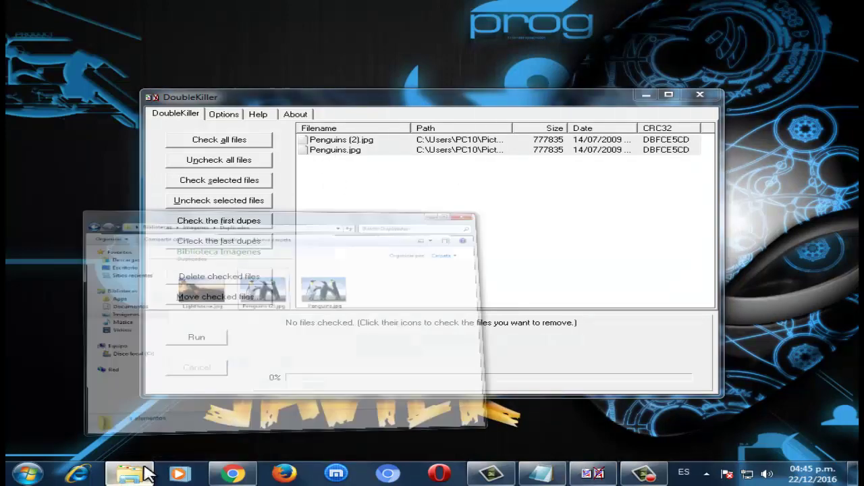
click(145, 471)
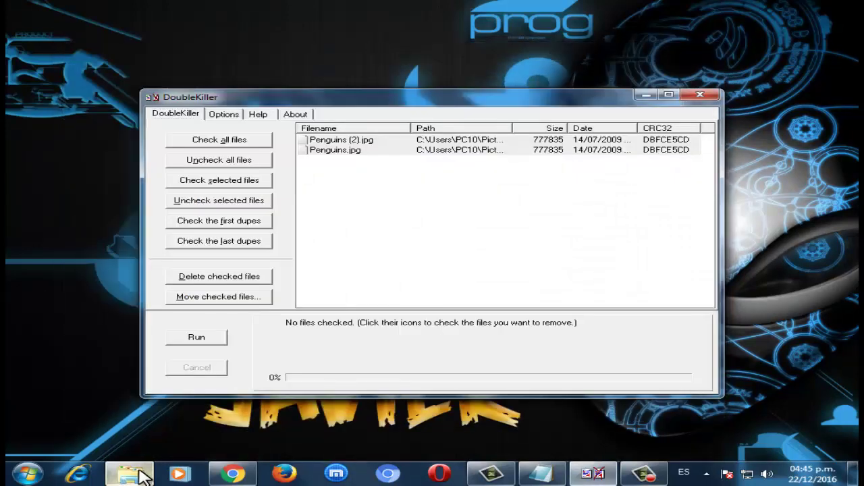
click(143, 472)
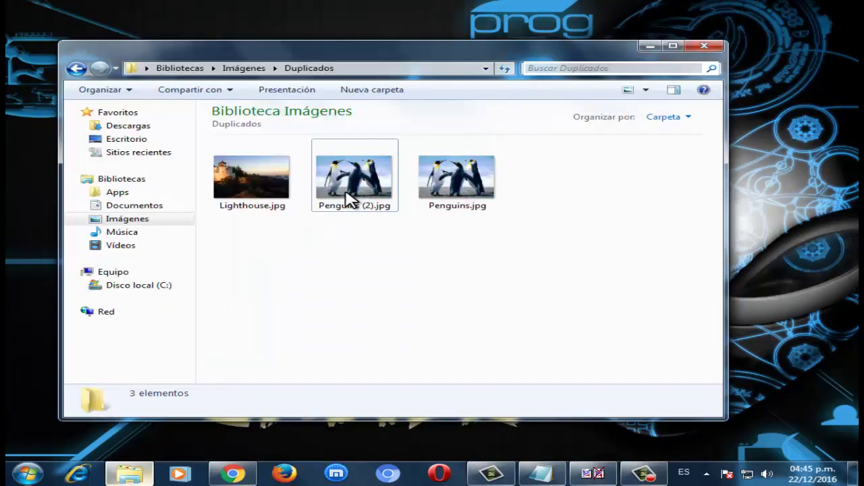
click(152, 470)
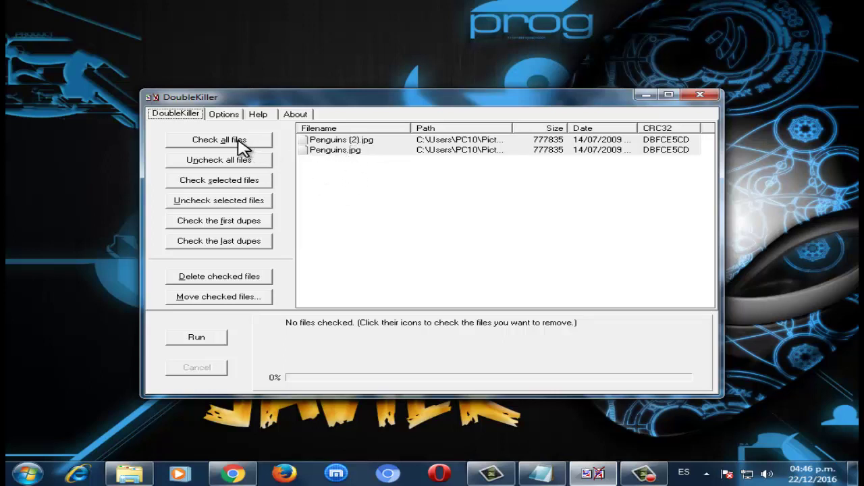
- Check the first dupes in the scan results and delete the checked file, Penguins (2).jpg, permanently
click(245, 227)
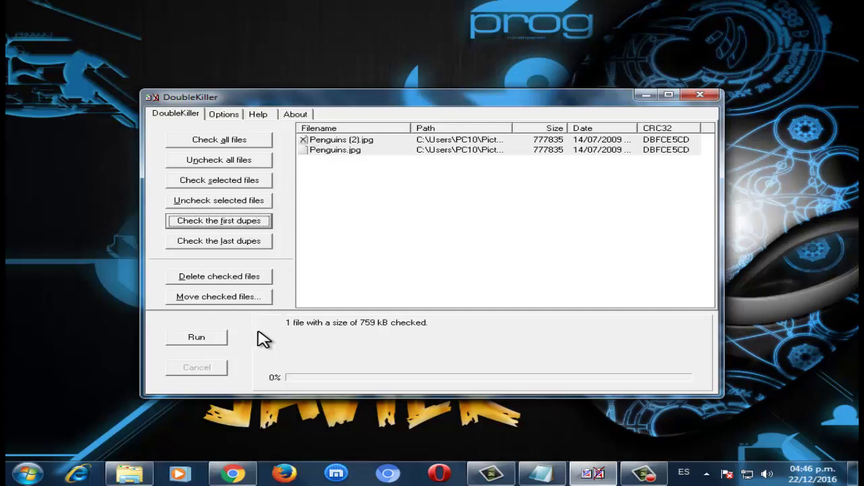
click(239, 277)
click(506, 305)
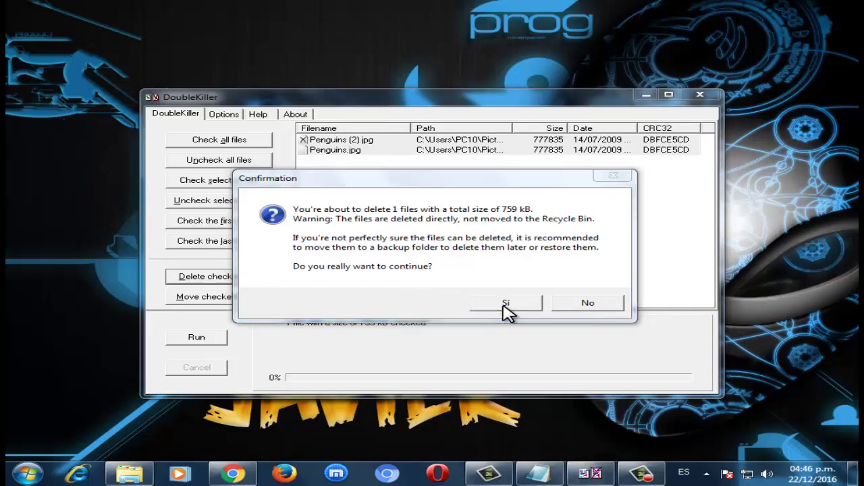
click(628, 96)
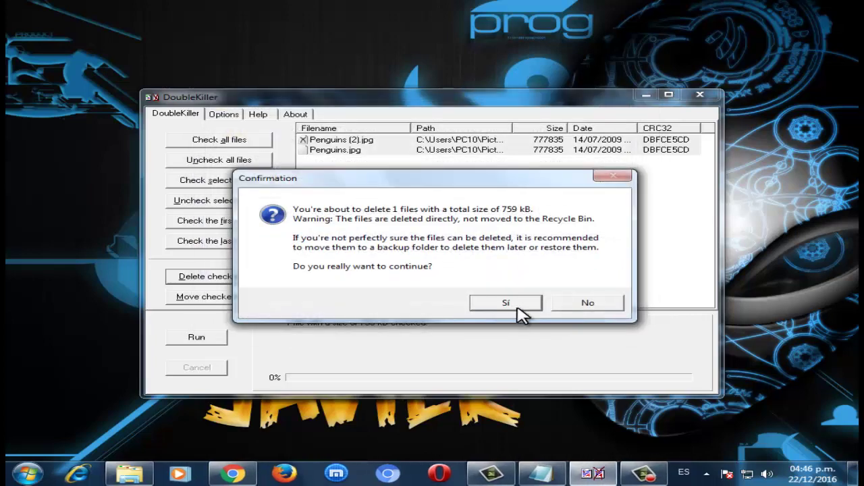
click(517, 308)
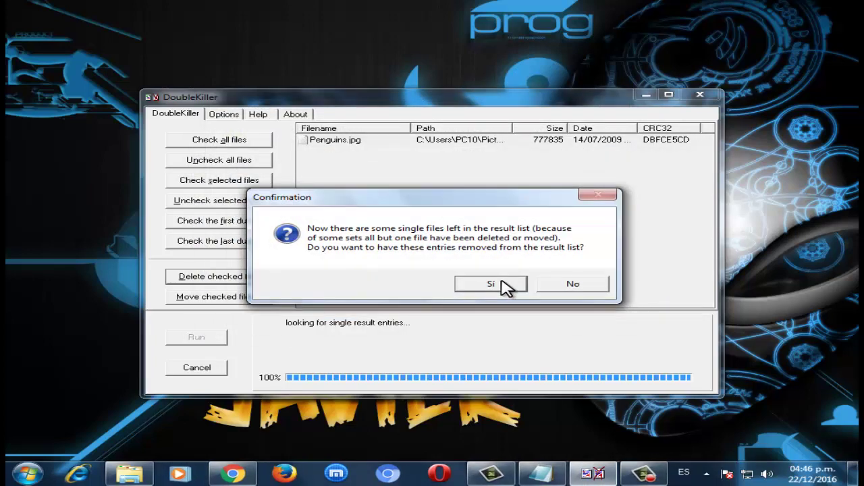
- Remove the leftover single entries from the result list and inspect the Duplicados folder in Windows Explorer
click(505, 285)
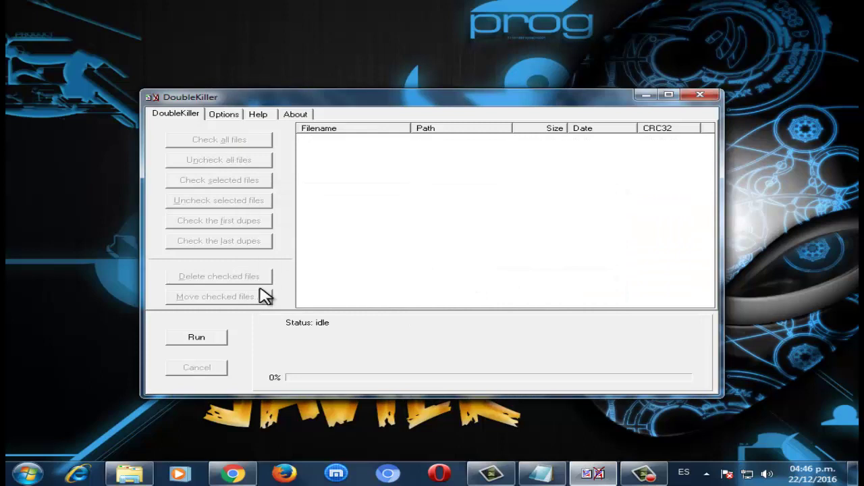
click(129, 474)
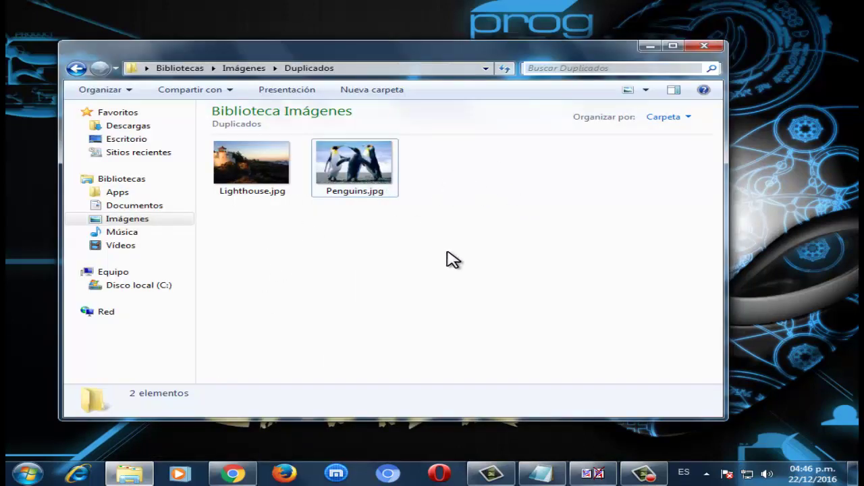
click(649, 46)
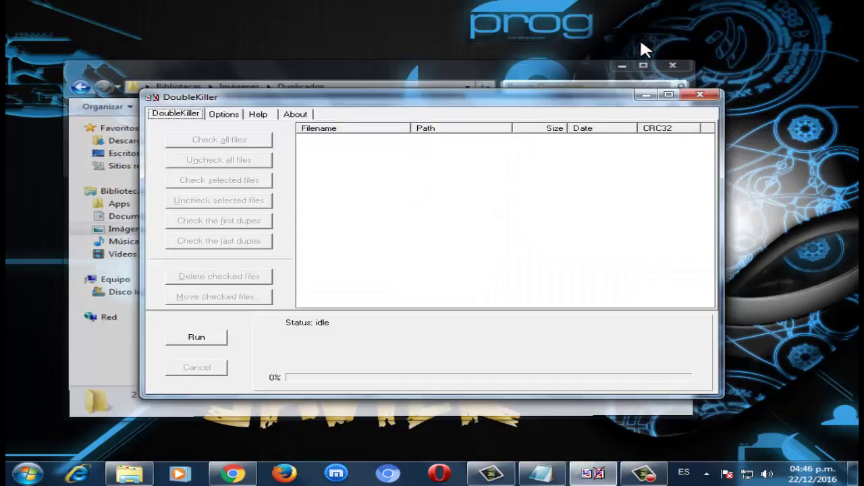